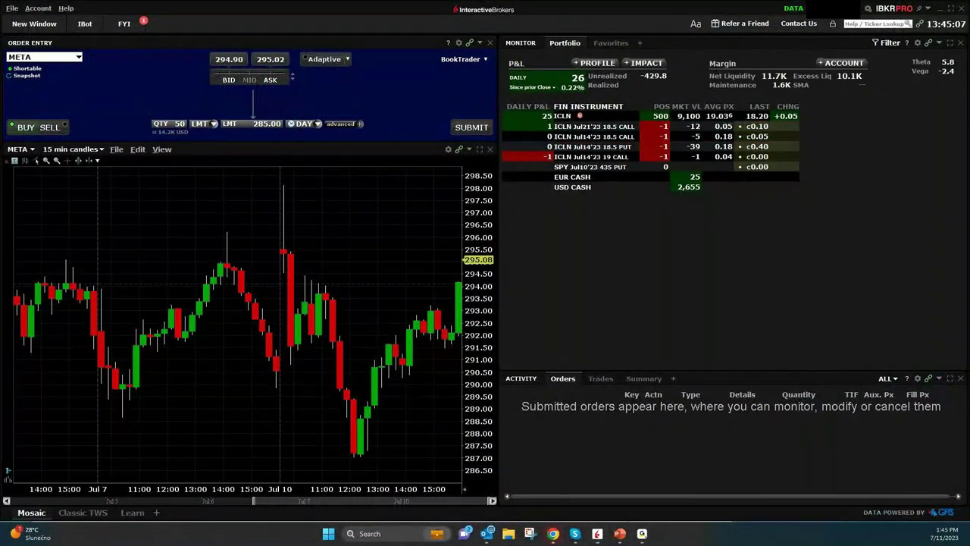
Clear the red cash-row annotation and load the SAP contract listed on IBIS
mouse_move(554, 171)
mouse_down()
mouse_move(611, 203)
mouse_move(646, 168)
mouse_up()
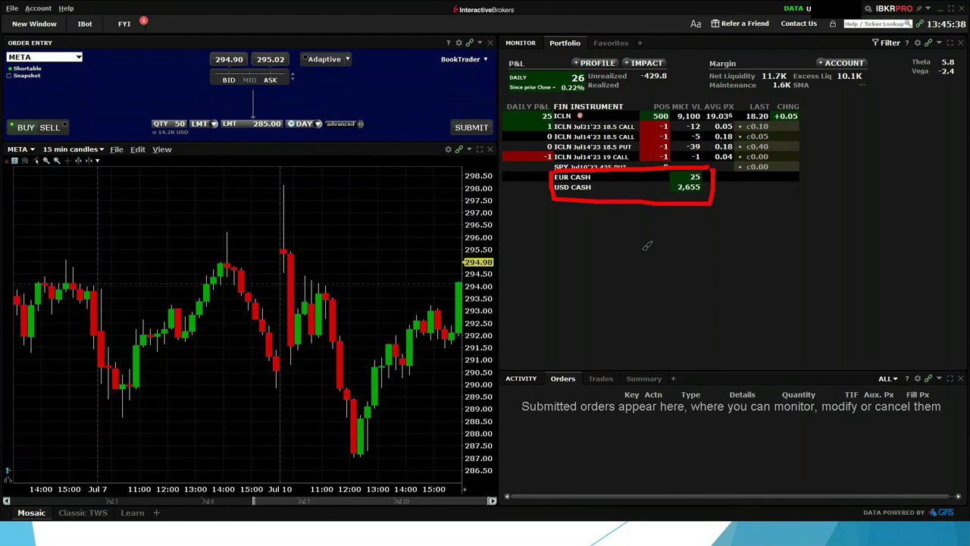
key(Escape)
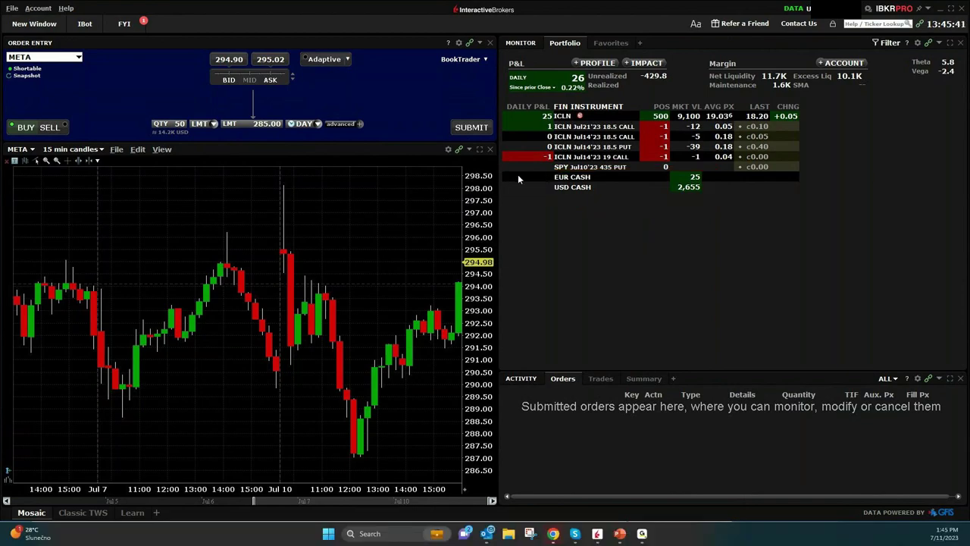
click(42, 57)
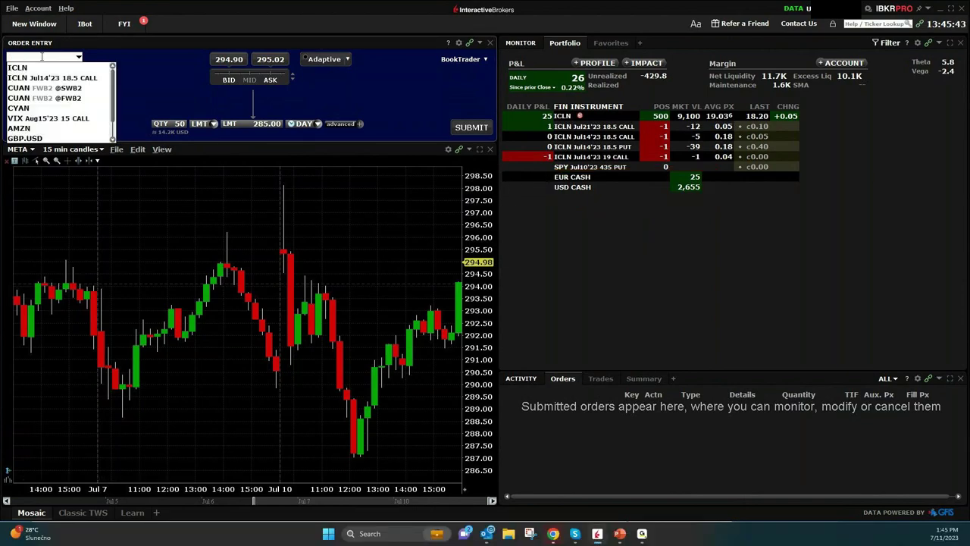
text(SAP)
key(Return)
click(43, 145)
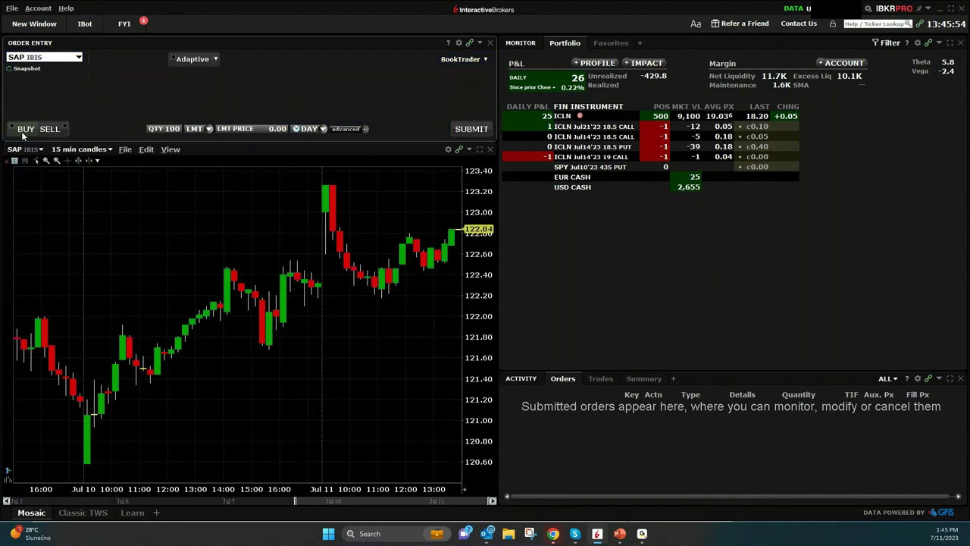
Set quantity 50 and limit price 110.00, then preview the SAP buy order
click(167, 124)
text(50)
key(Return)
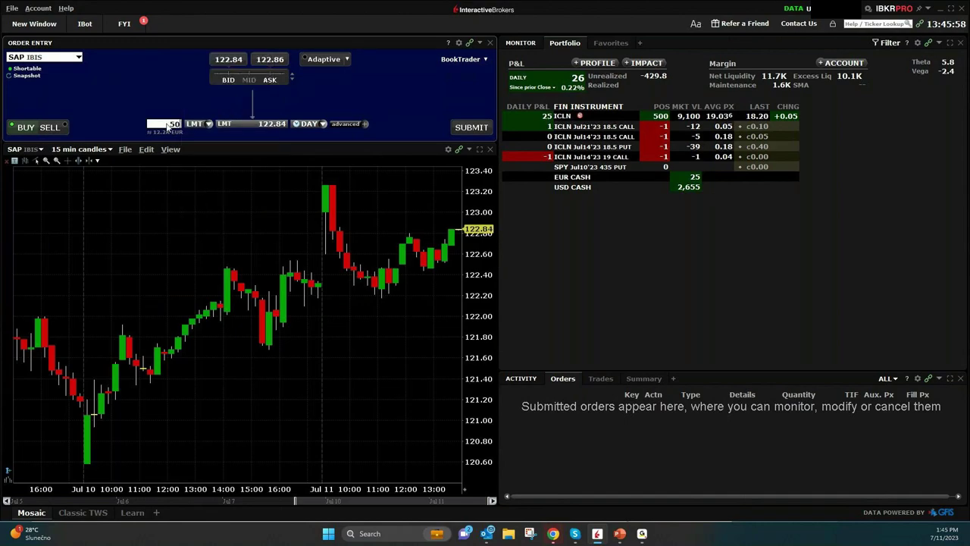
click(273, 125)
text(110)
key(Return)
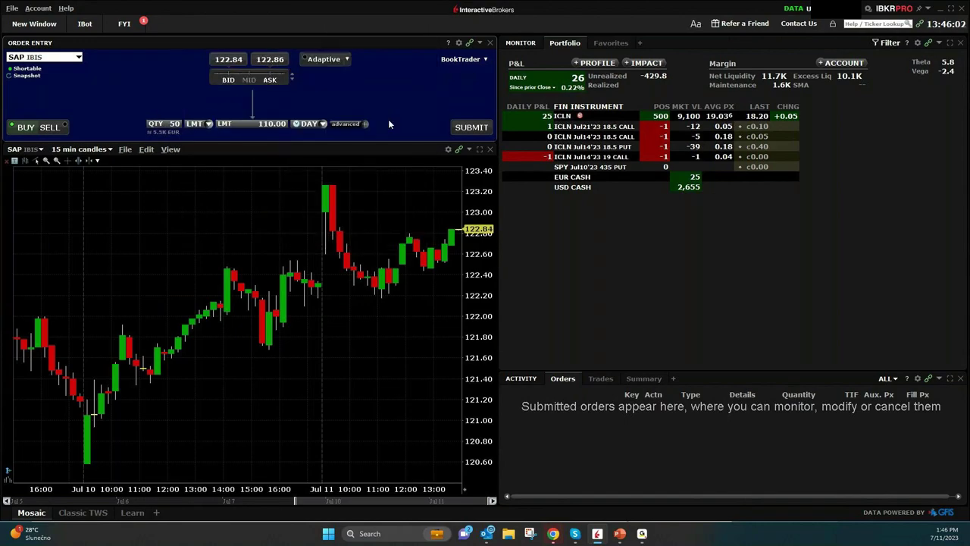
click(472, 127)
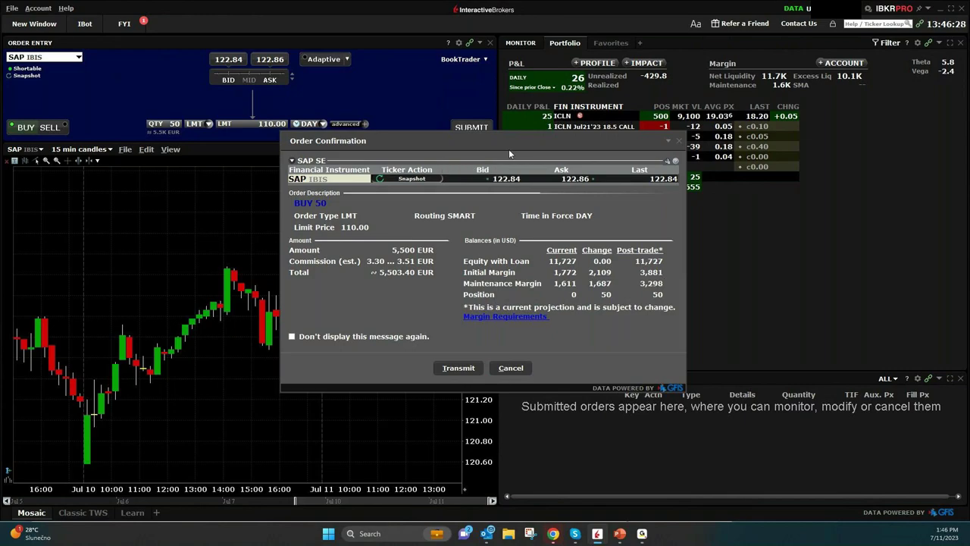
Move the SAP order confirmation aside and close it without transmitting
drag(509, 140, 576, 243)
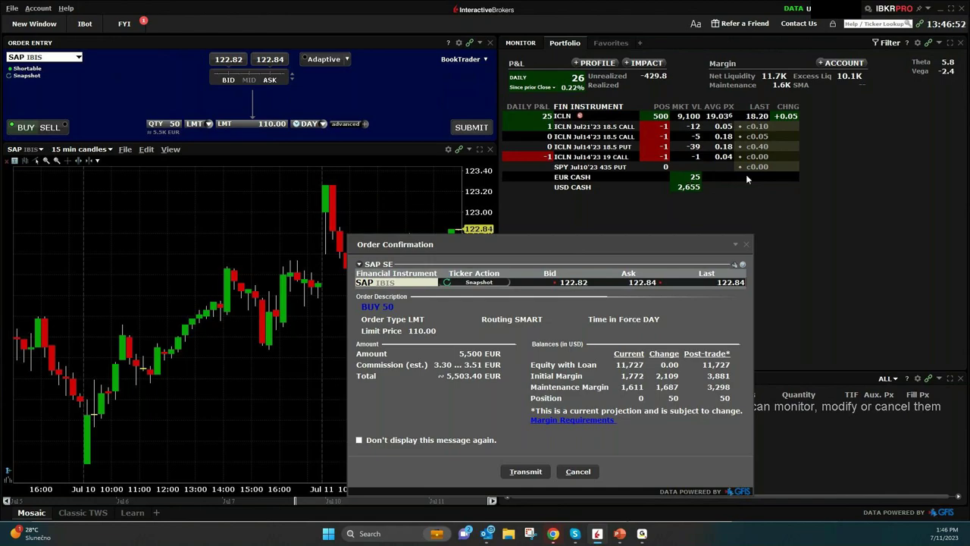
click(748, 248)
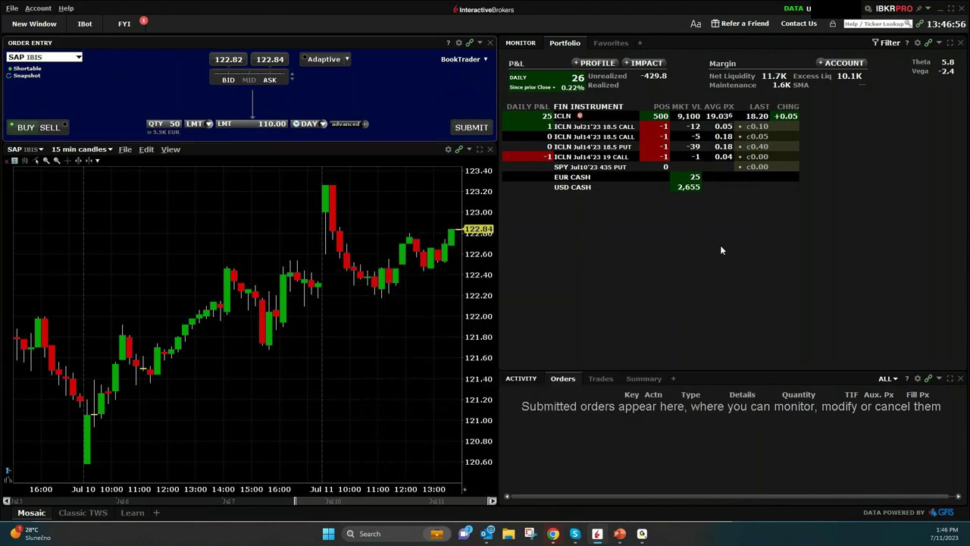
click(38, 8)
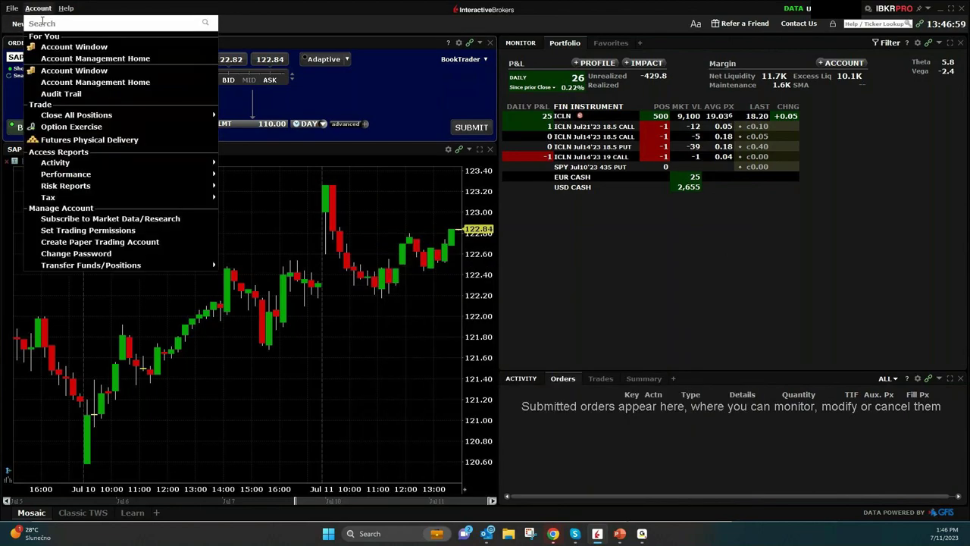
click(97, 47)
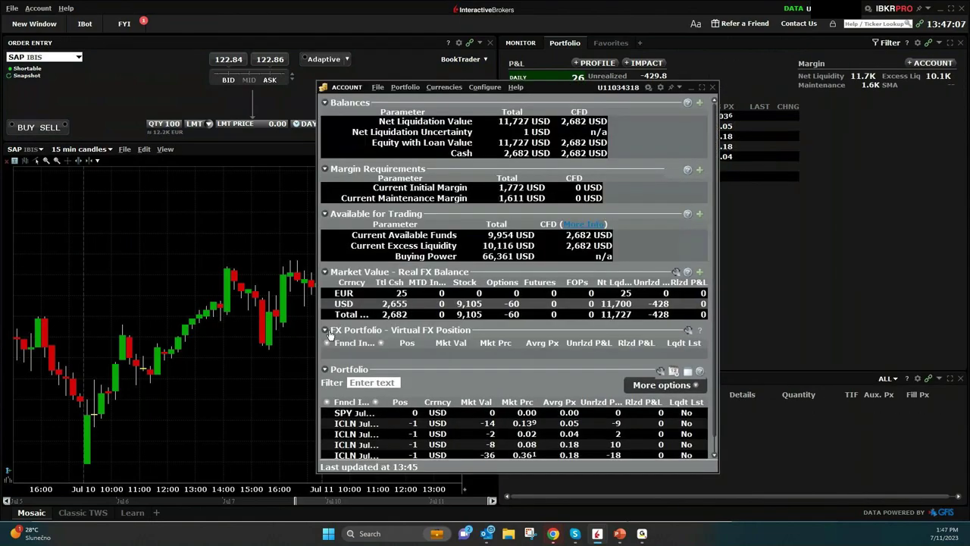
click(326, 331)
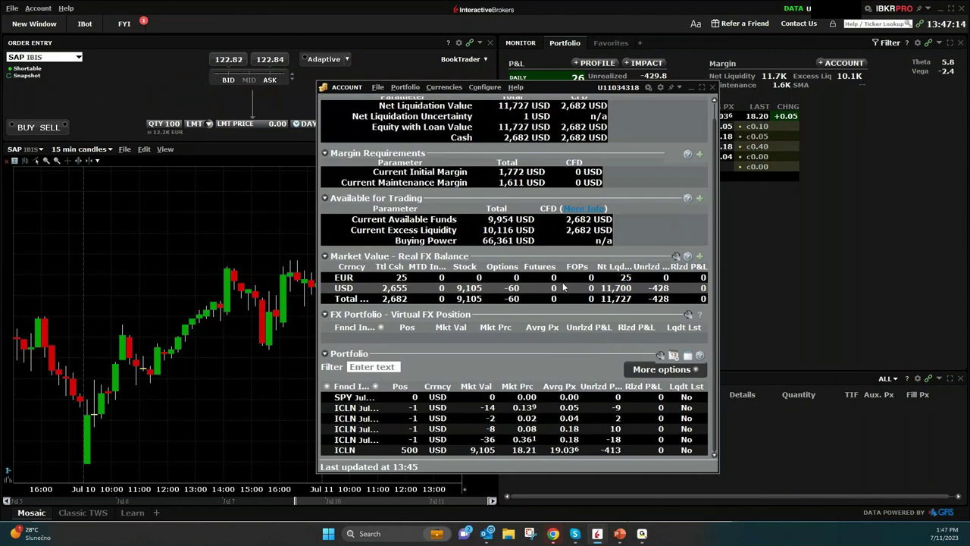
right_click(399, 291)
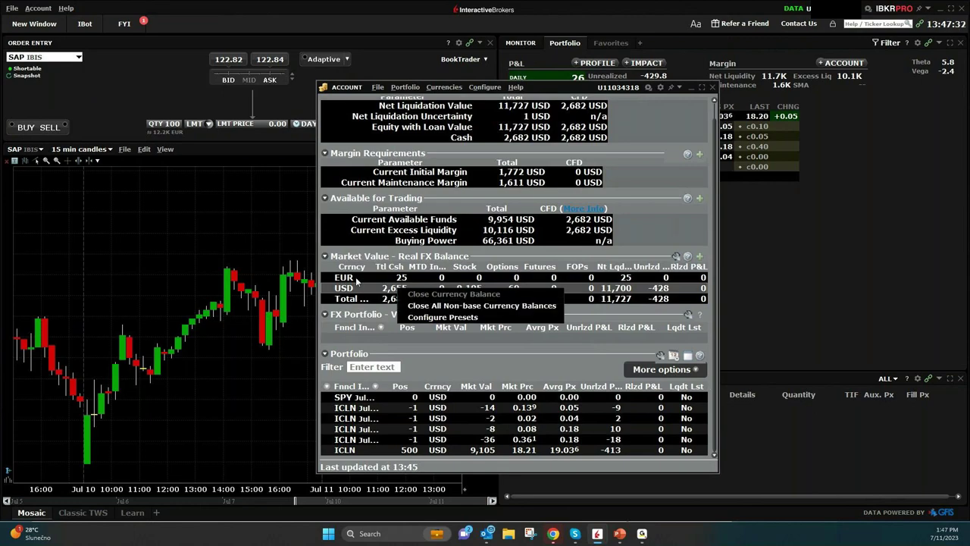
click(356, 279)
right_click(356, 279)
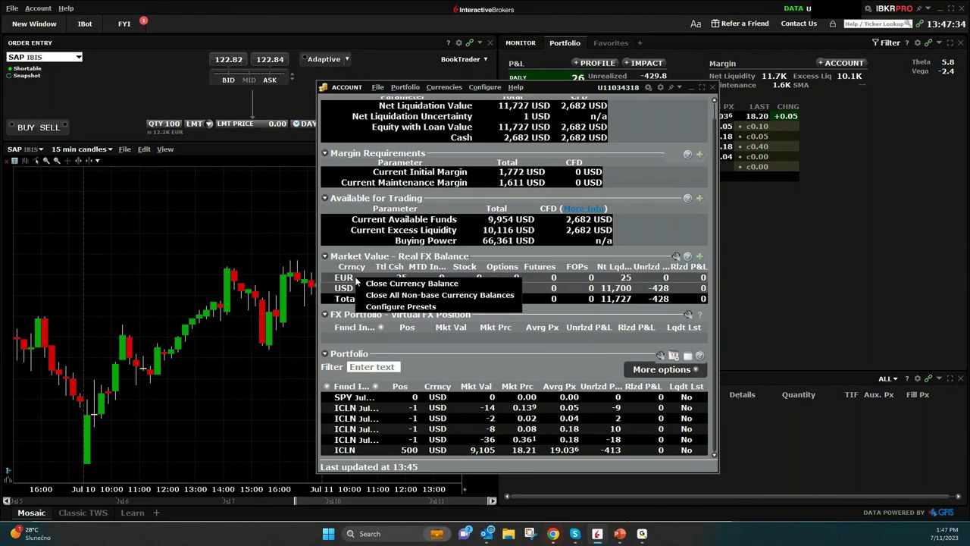
click(342, 279)
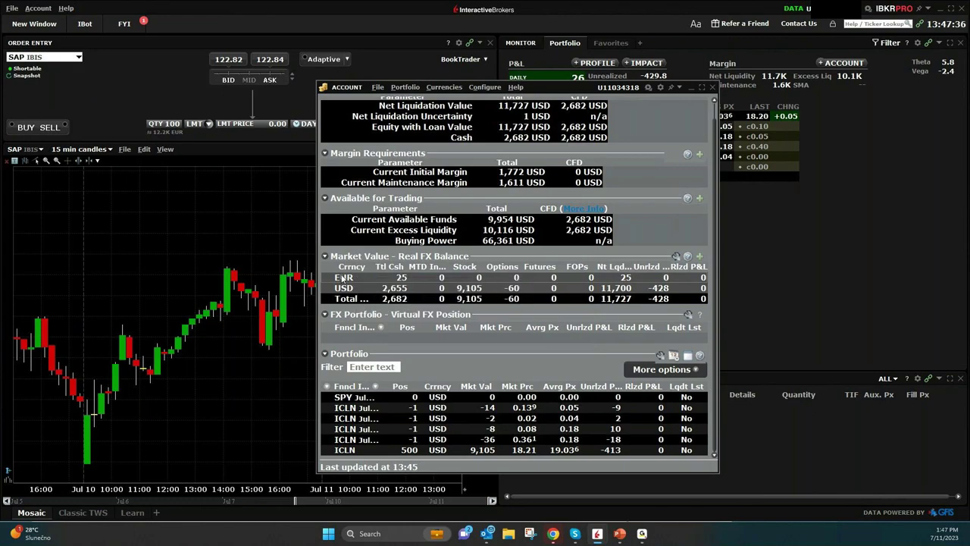
right_click(352, 279)
click(351, 279)
right_click(352, 279)
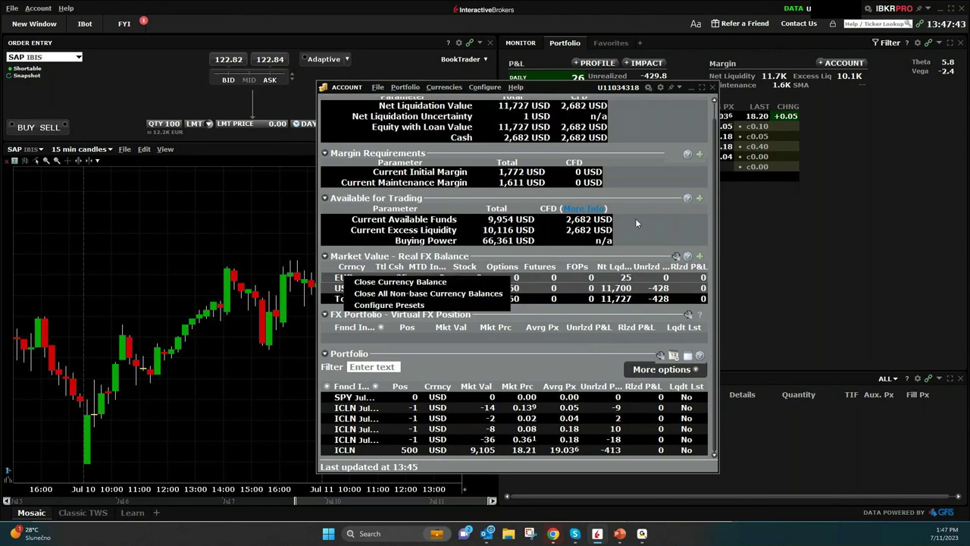
key(Escape)
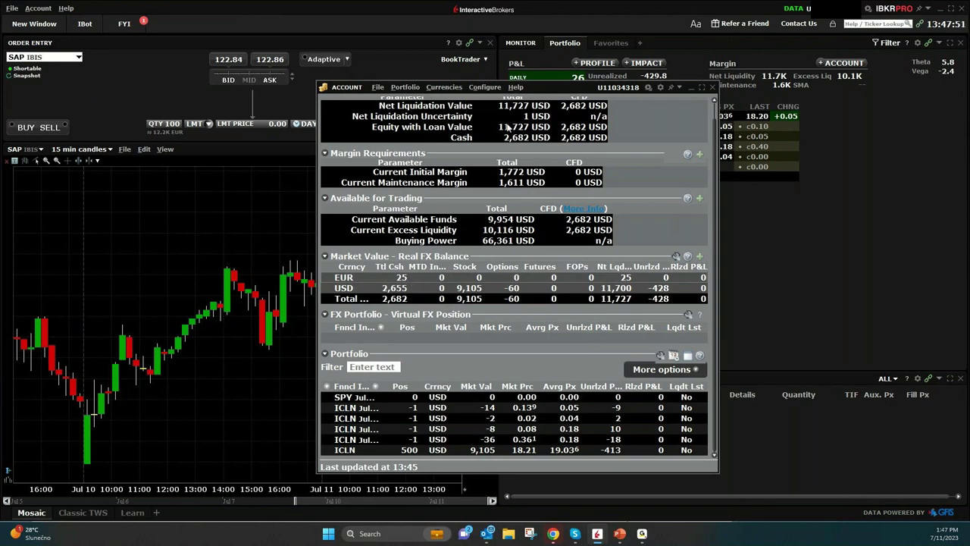
click(713, 87)
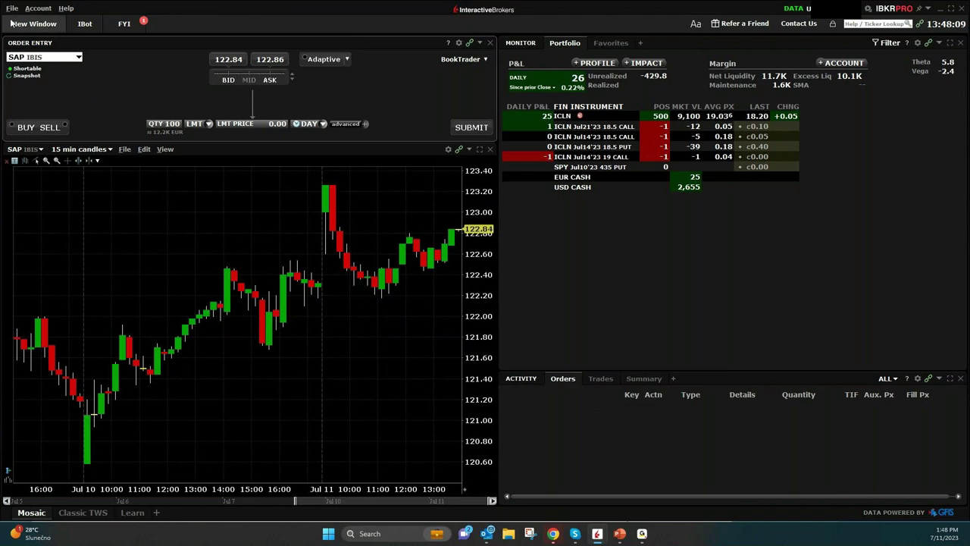
Open Account Management in Client Portal and view the portal Settings page
click(38, 9)
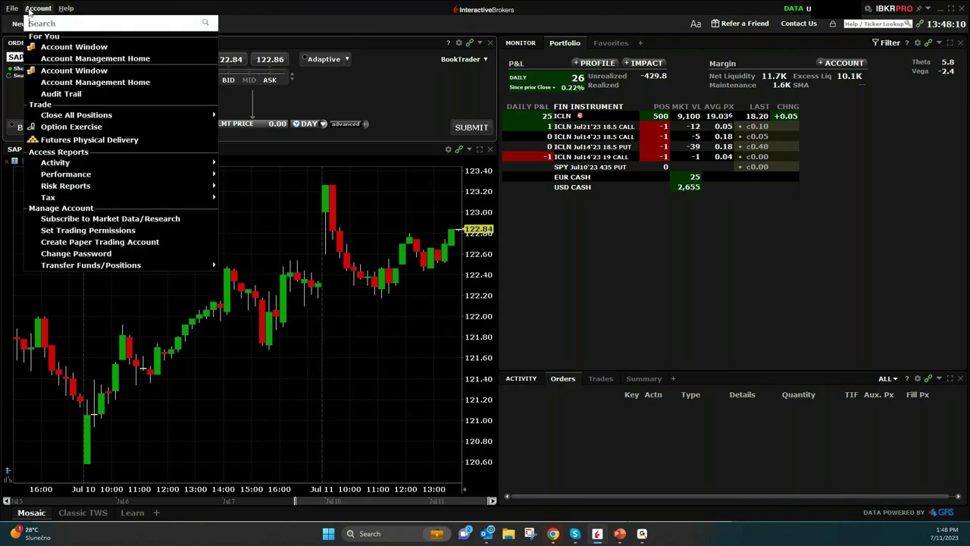
click(110, 60)
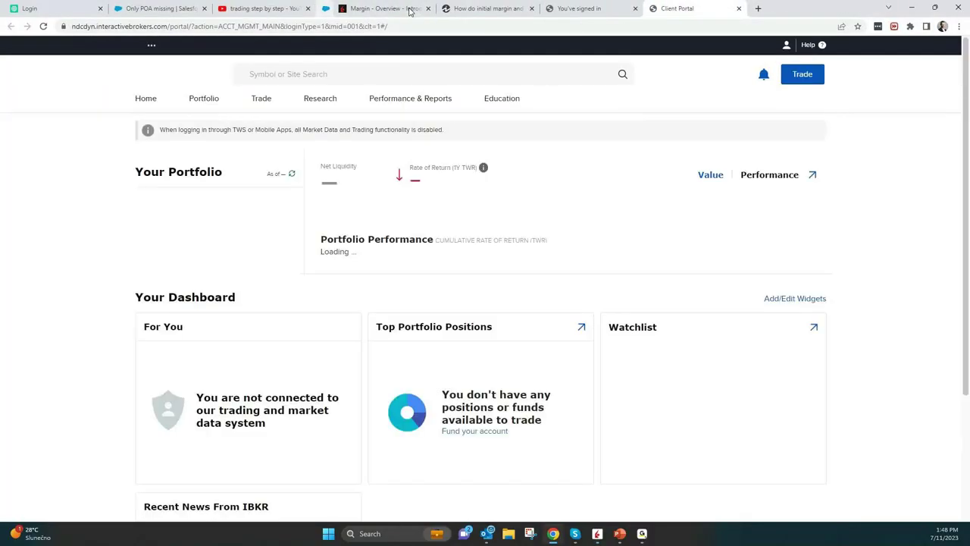
click(786, 50)
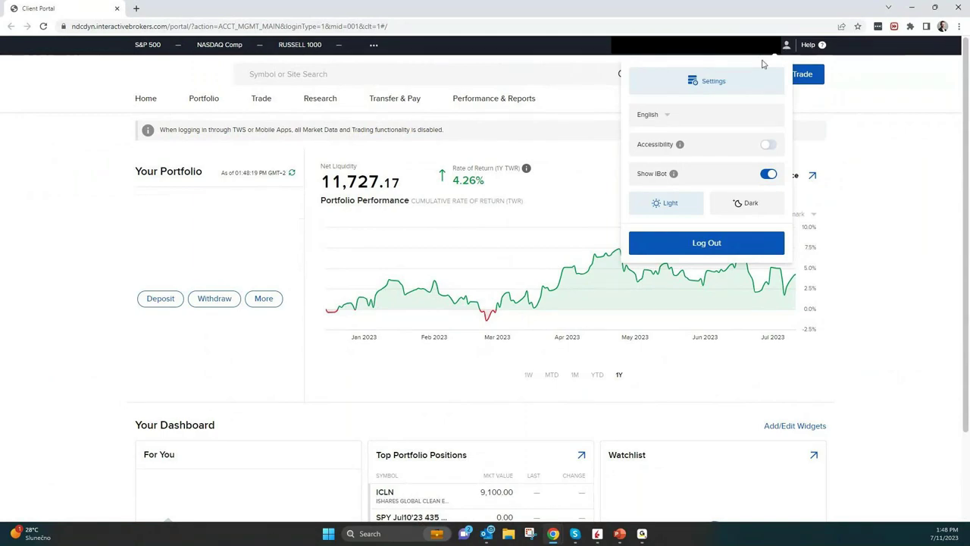
click(724, 81)
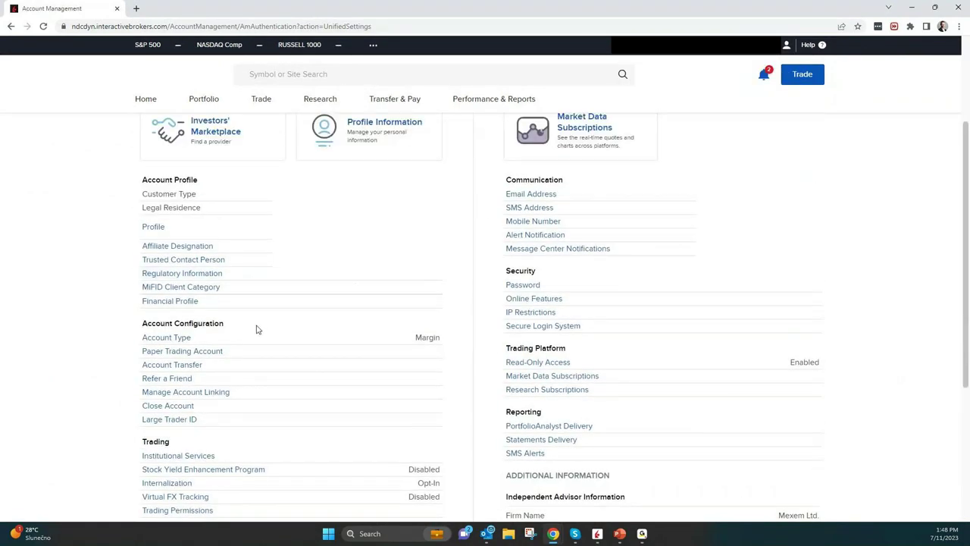
scroll(253, 336, down, 2)
scroll(214, 258, up, 1)
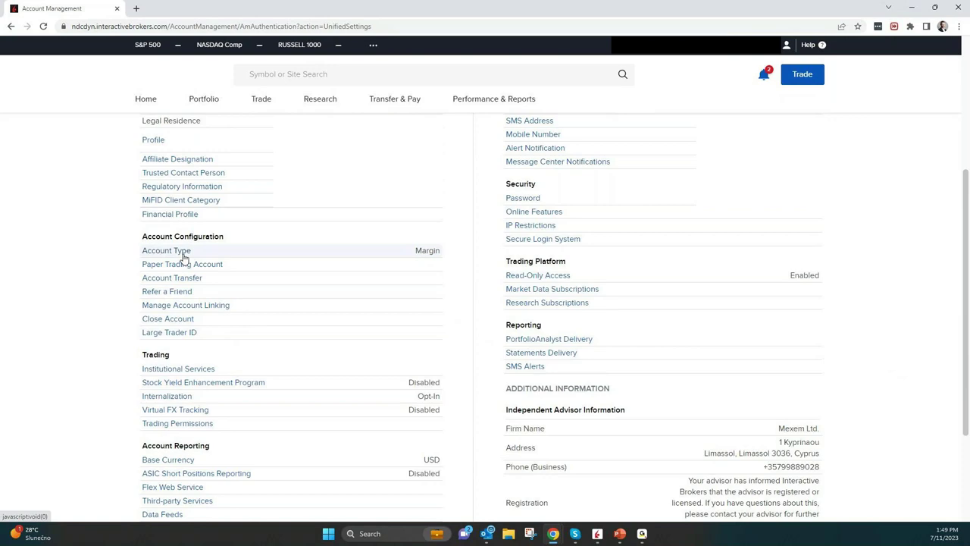
Go to the Portfolio positions page and bring up the Trade menu options
click(787, 49)
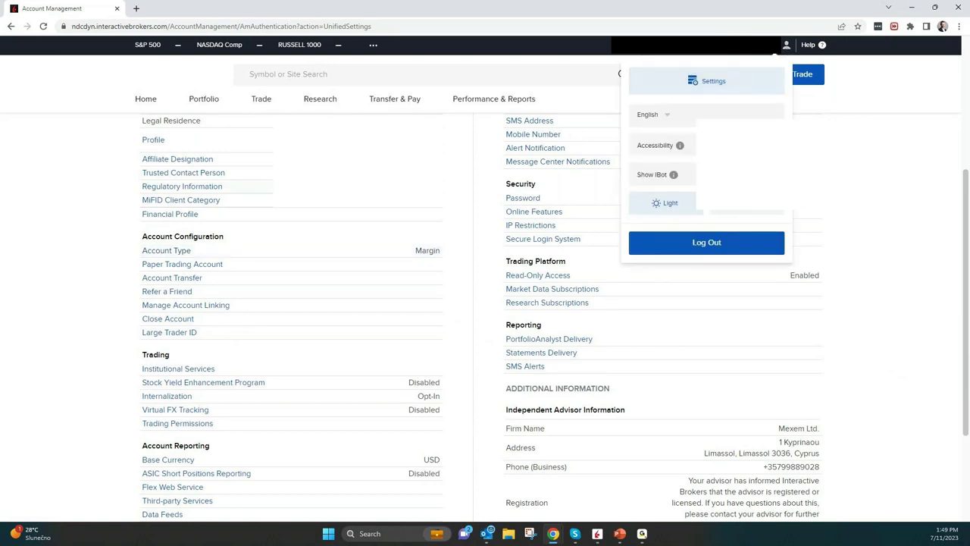
click(204, 101)
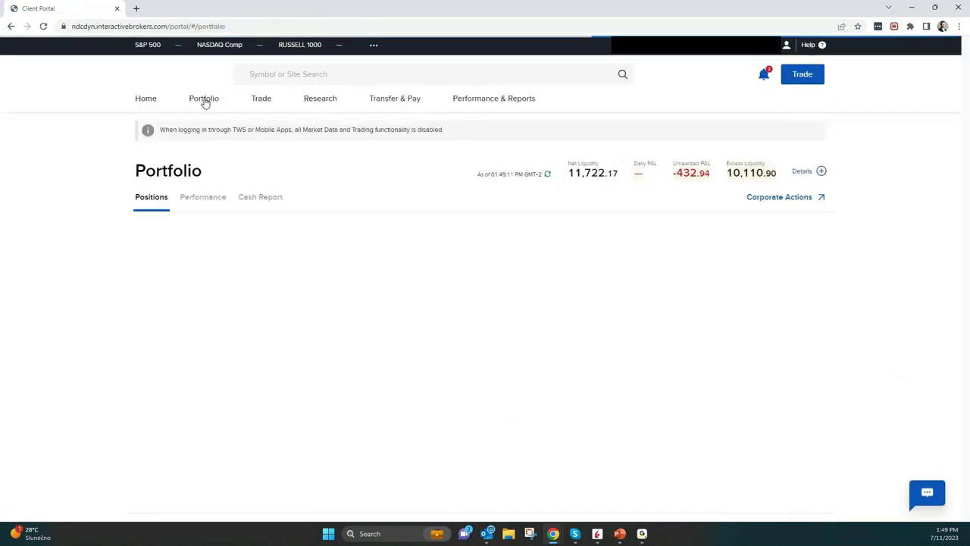
mouse_move(266, 98)
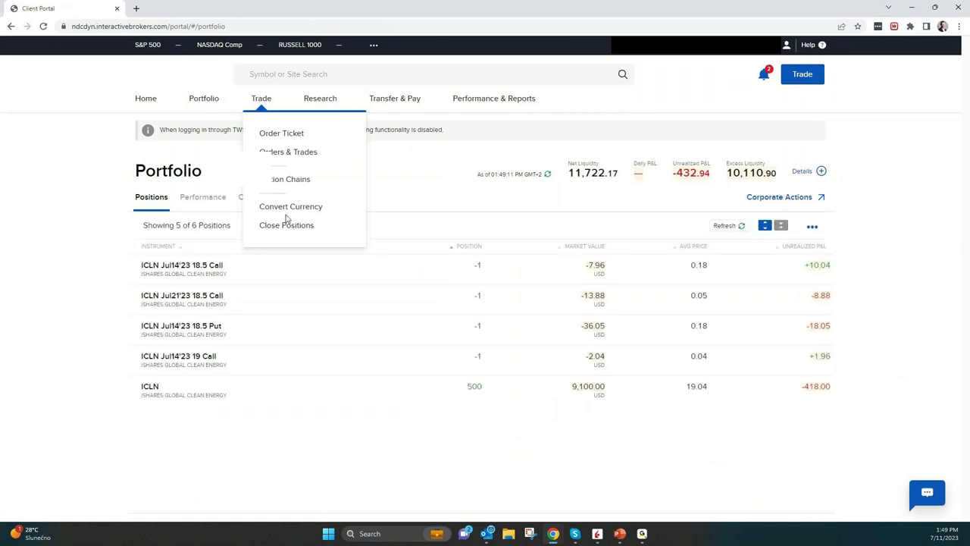